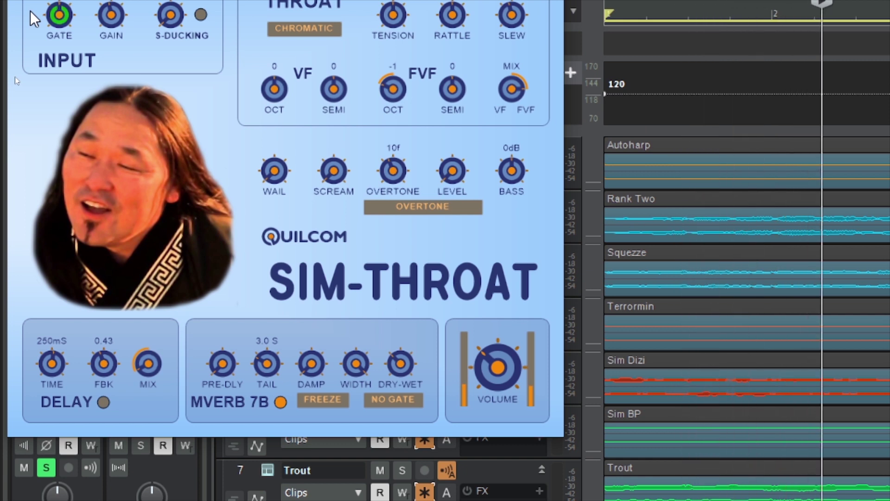
Toggle playback with the SIM-THROAT interface open, and lower the long sustained note in the piano roll to just below C4
{"action": "key", "text": "space"}
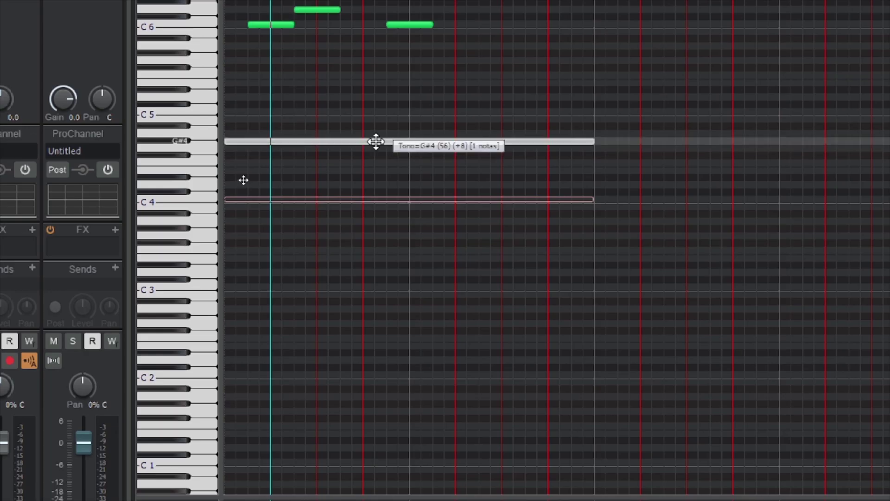
{"action": "left_click_drag", "start_coordinate": [375, 141], "coordinate": [366, 220]}
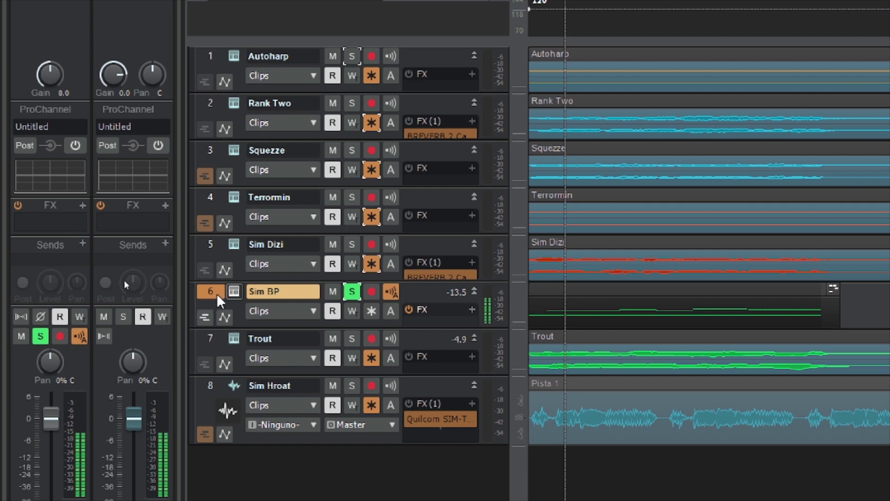
Open the Sim BP track's instrument interface, audition its bagpipe patch, and close the interface
{"action": "left_click", "coordinate": [231, 292]}
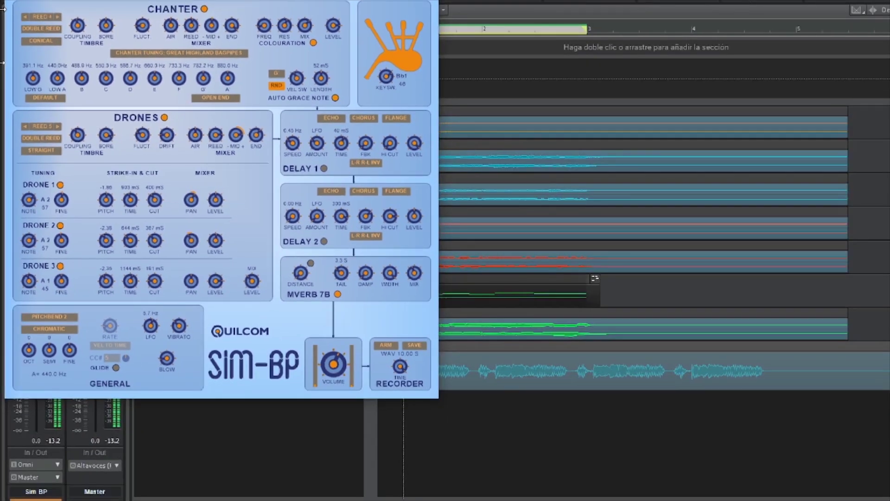
{"action": "key", "text": "space"}
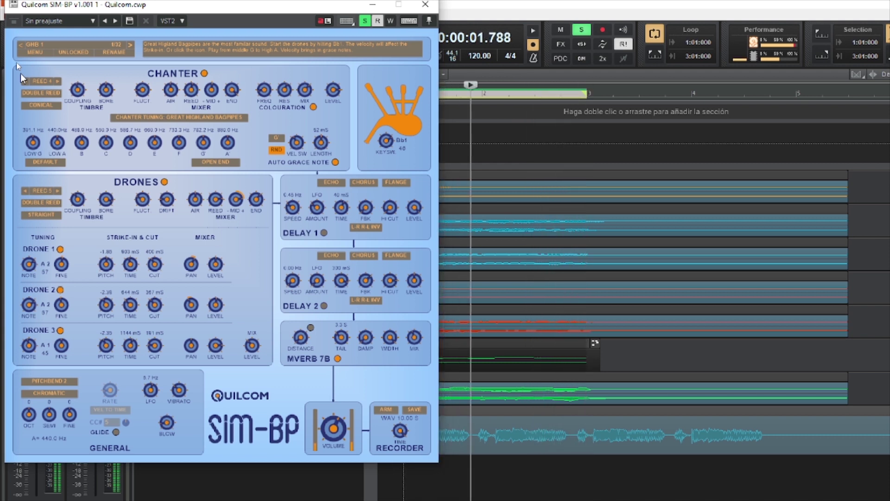
{"action": "key", "text": "space"}
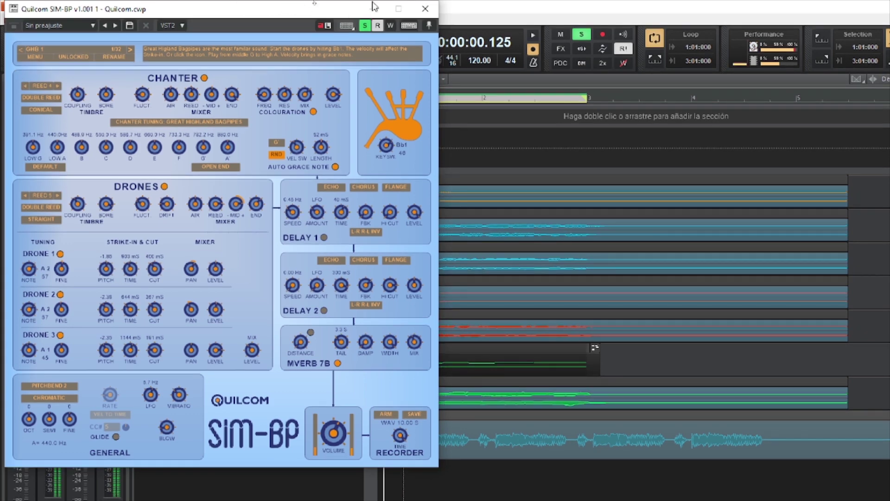
{"action": "left_click", "coordinate": [425, 8]}
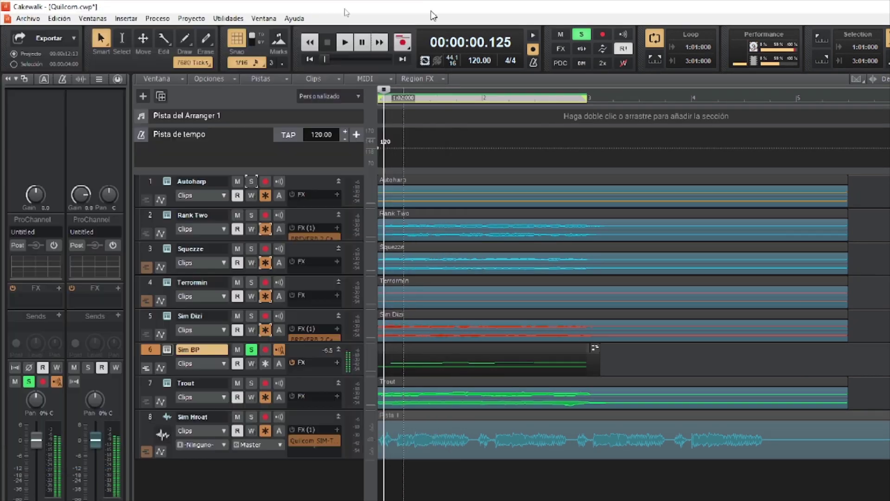
Open the Sim BP clip in the enlarged piano roll and move the long A3 note up above C4
{"action": "double_click", "coordinate": [431, 353]}
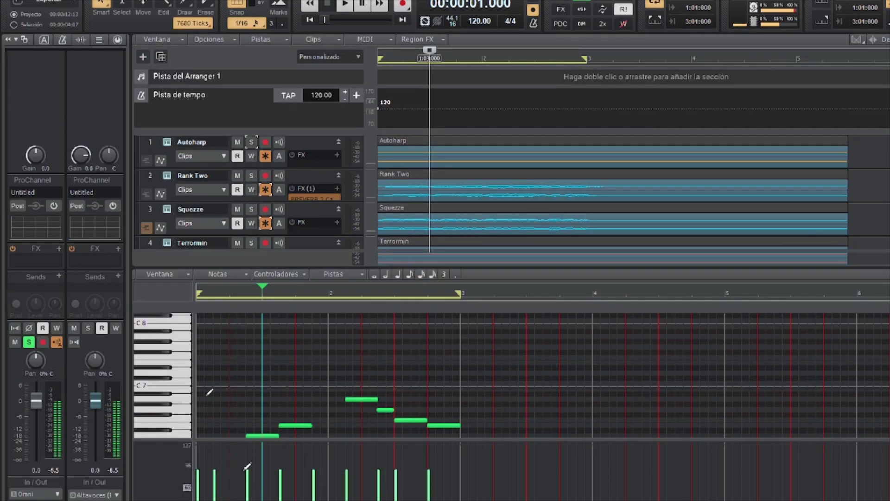
{"action": "key", "text": "shift+d"}
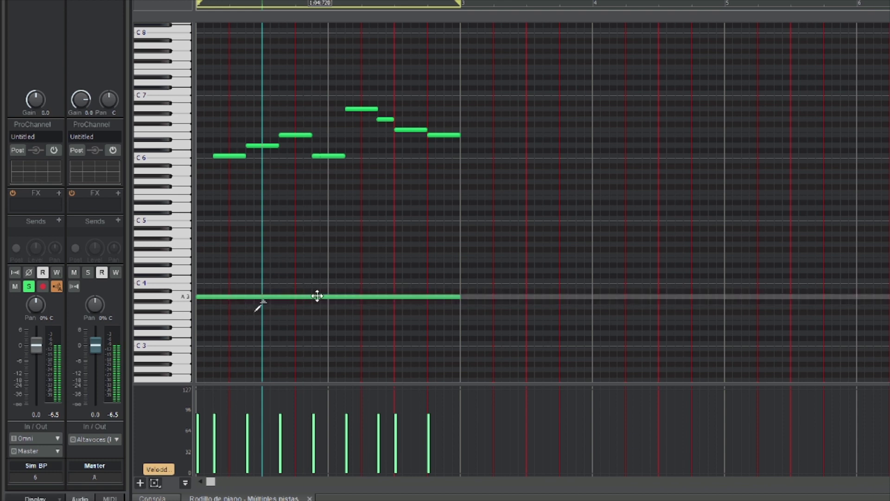
{"action": "left_click_drag", "start_coordinate": [315, 297], "coordinate": [314, 250]}
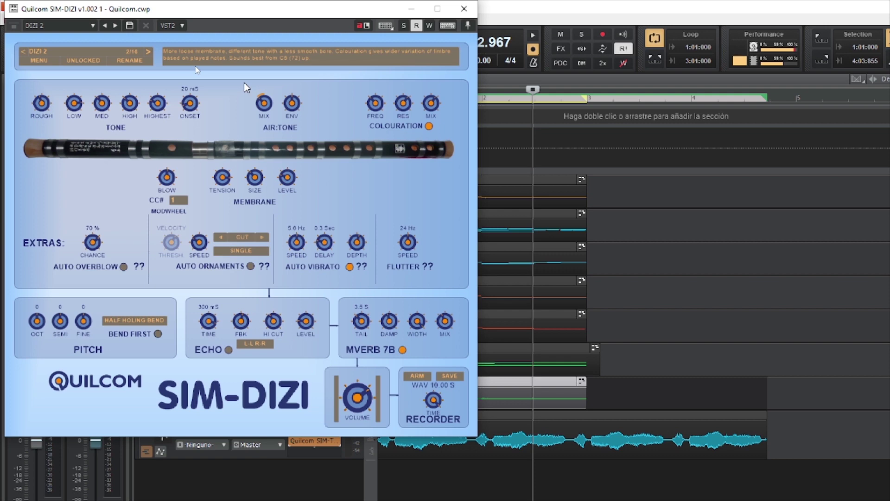
Toggle playback to audition the DIZI 2 preset of the SIM-DIZI flute
{"action": "key", "text": "space"}
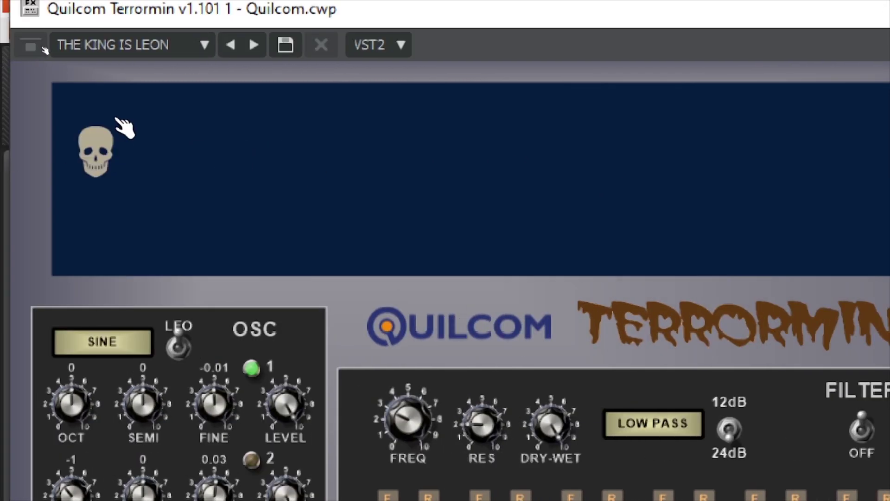
Load the TERRORMIN preset in Terrormin and play it by sweeping across the blue performance area
{"action": "left_click", "coordinate": [125, 44]}
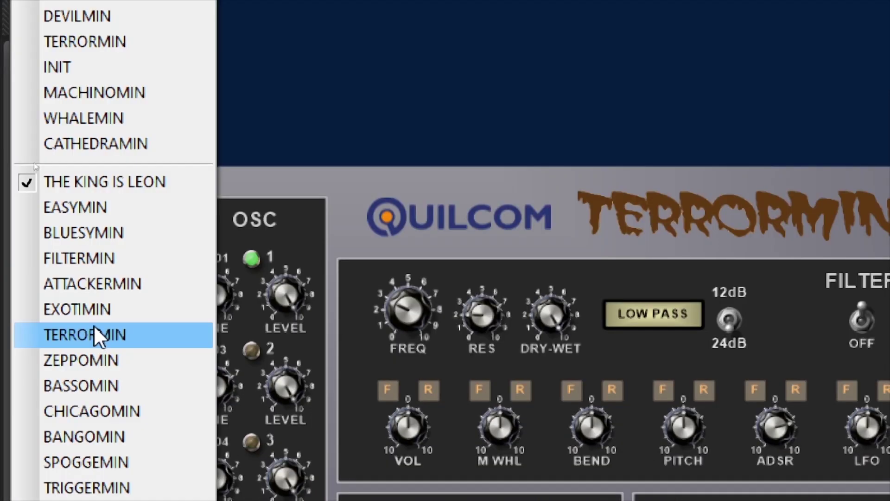
{"action": "left_click", "coordinate": [94, 333]}
{"action": "left_click_drag", "start_coordinate": [155, 111], "coordinate": [889, 106]}
{"action": "mouse_move", "coordinate": [795, 107]}
{"action": "left_mouse_down"}
{"action": "mouse_move", "coordinate": [817, 26]}
{"action": "mouse_move", "coordinate": [606, 26]}
{"action": "mouse_move", "coordinate": [366, 48]}
{"action": "mouse_move", "coordinate": [159, 44]}
{"action": "mouse_move", "coordinate": [3, 71]}
{"action": "mouse_move", "coordinate": [0, 46]}
{"action": "left_mouse_up"}
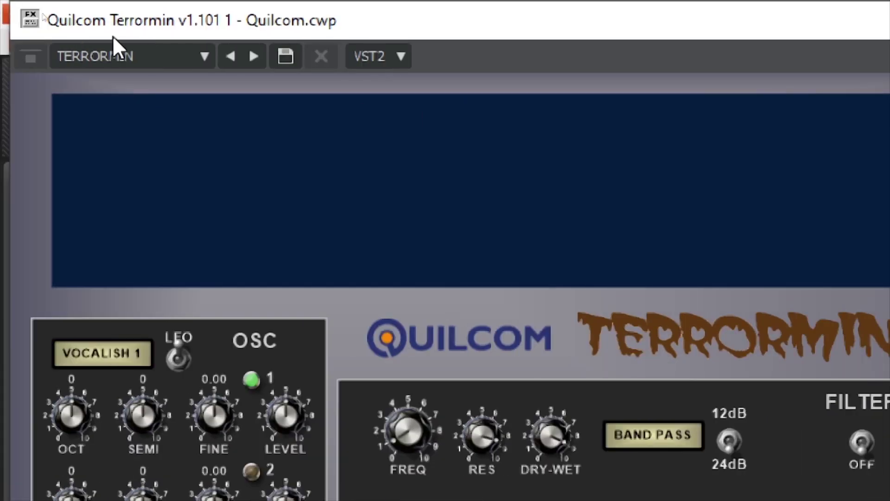
Load the WHALEMIN preset in Terrormin and play it by moving the skull around the blue performance area
{"action": "left_click", "coordinate": [199, 57]}
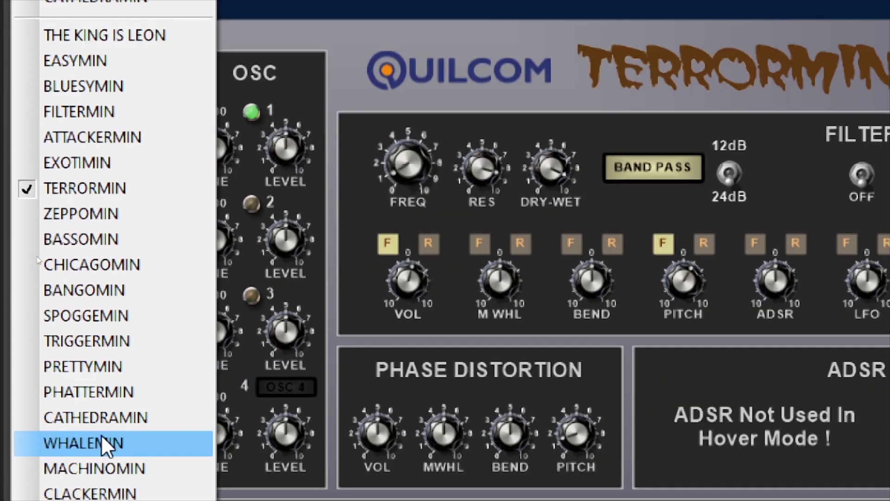
{"action": "left_click", "coordinate": [103, 440]}
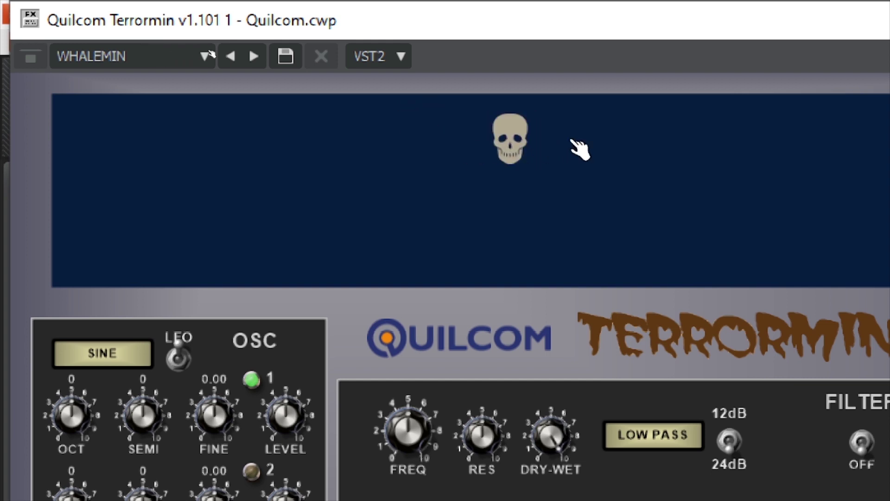
{"action": "left_click_drag", "start_coordinate": [661, 143], "coordinate": [742, 135]}
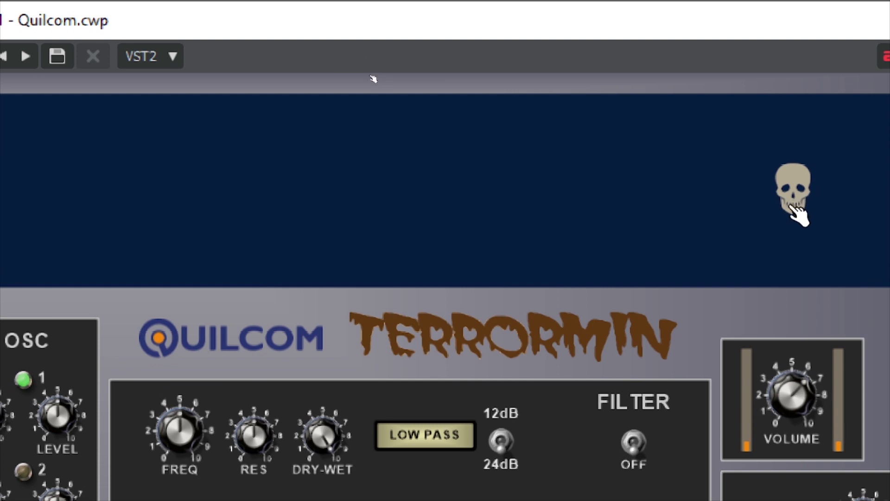
{"action": "left_click_drag", "start_coordinate": [663, 140], "coordinate": [717, 205]}
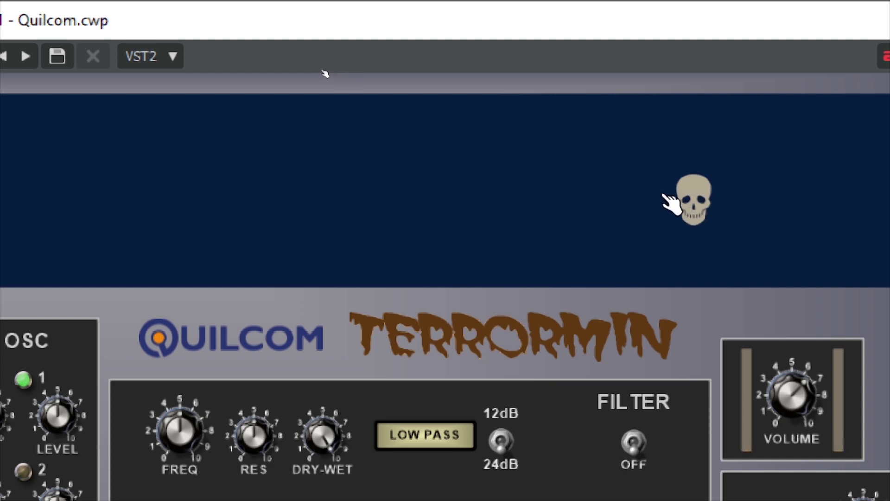
{"action": "left_click_drag", "start_coordinate": [648, 132], "coordinate": [0, 121]}
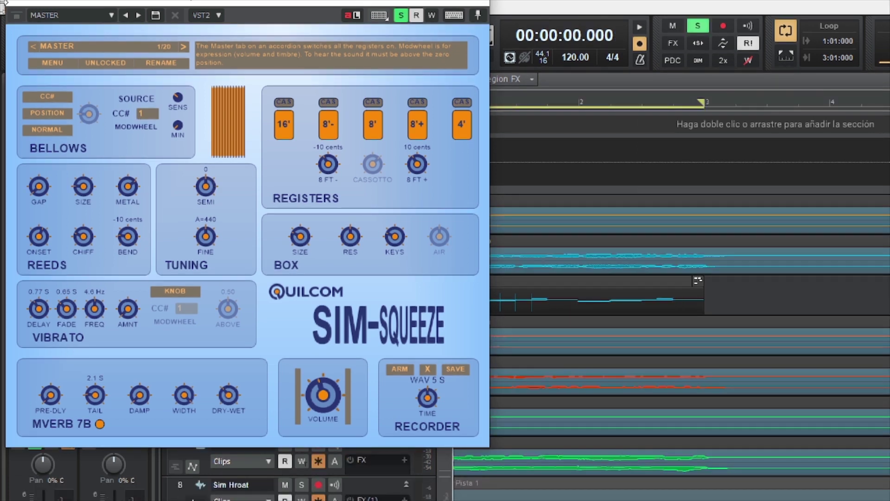
Toggle playback to audition the SIM-SQUEEZE accordion's MASTER preset and the Rank Two organ's OPEN DIAPASON 1 preset
{"action": "key", "text": "space"}
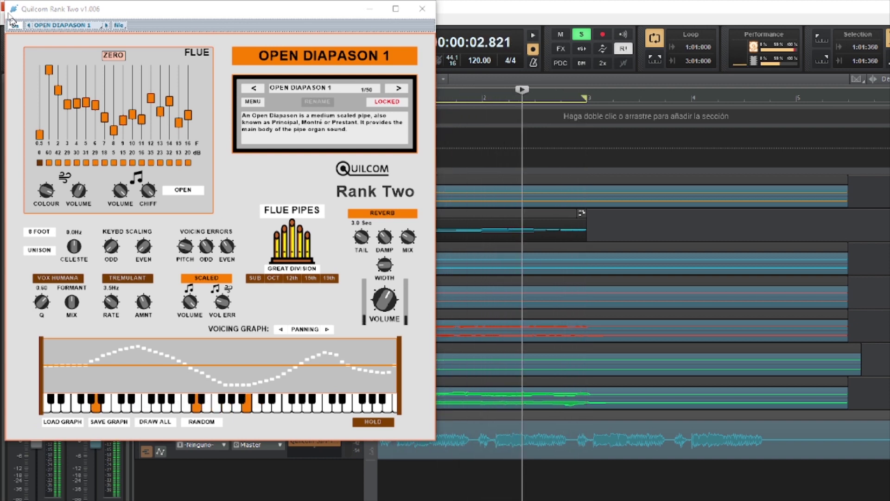
{"action": "key", "text": "space"}
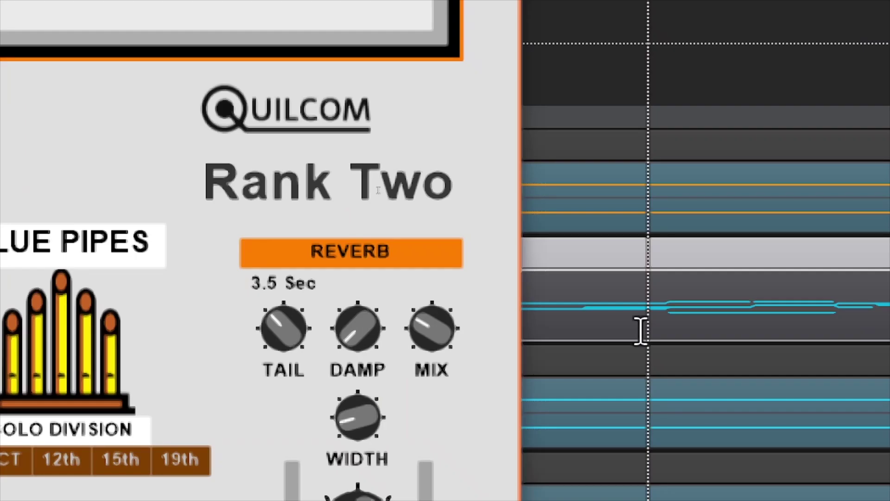
Try the HARMONIC FLUTE preset in Rank Two, and replace it with the TIBIA CLAUSA preset
{"action": "left_click", "coordinate": [387, 129]}
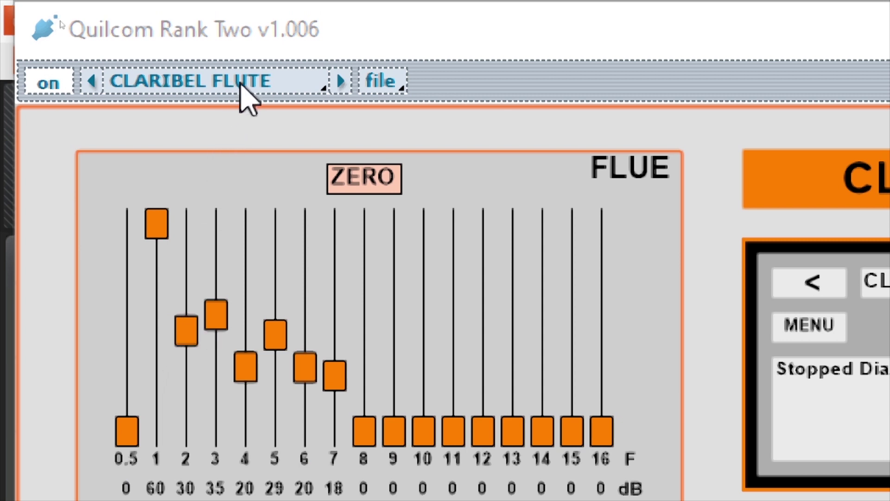
{"action": "left_click", "coordinate": [240, 83]}
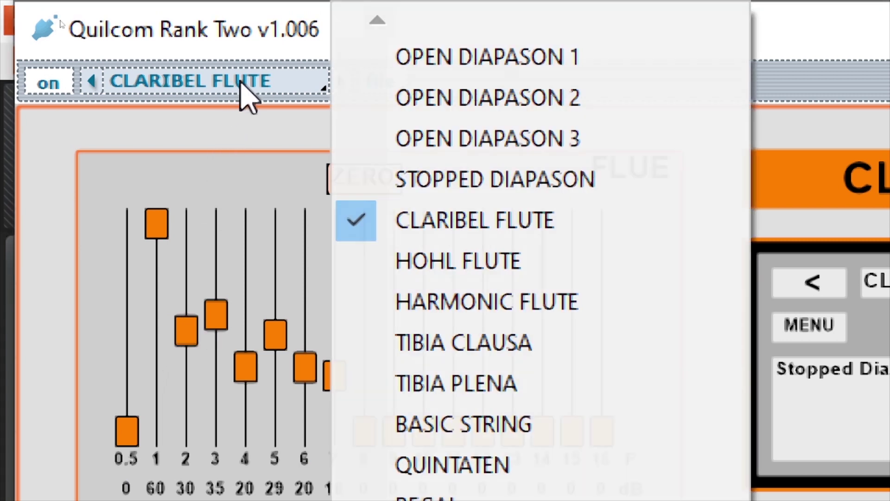
{"action": "left_click", "coordinate": [477, 327]}
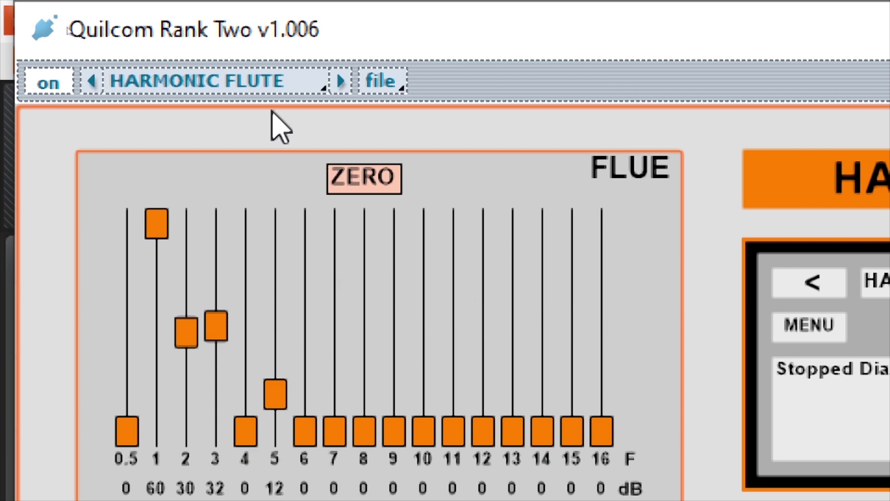
{"action": "left_click", "coordinate": [253, 82]}
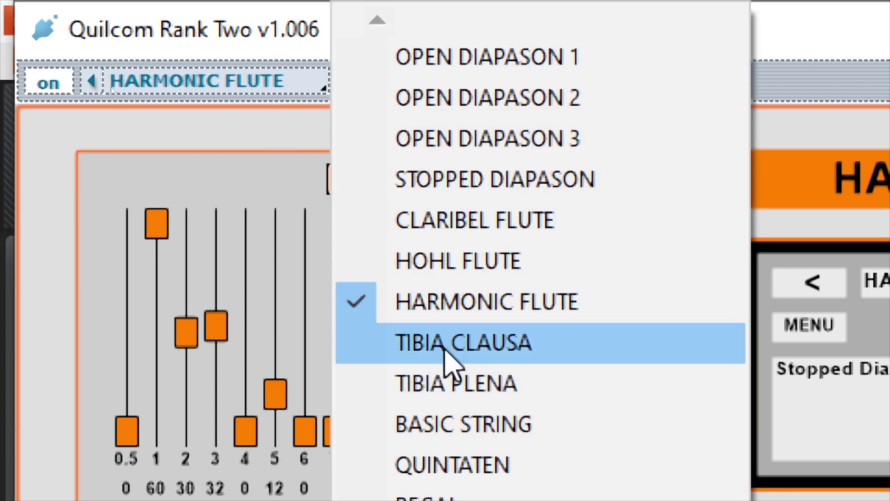
{"action": "left_click", "coordinate": [447, 354]}
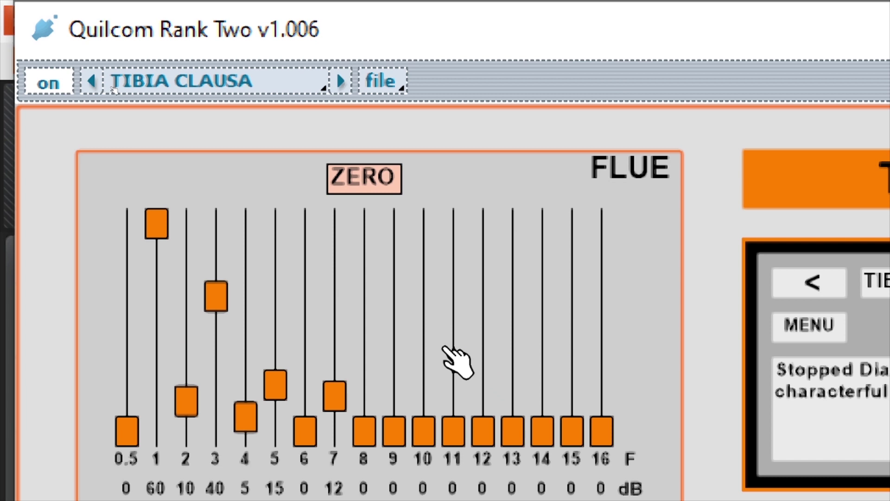
Set Rank Two's flue harmonic levels: 10 to 26 dB, 11 to 15, 12 to 36, 13 to 19, 14 to 12 and 16 to 13
{"action": "left_click_drag", "start_coordinate": [453, 427], "coordinate": [470, 297]}
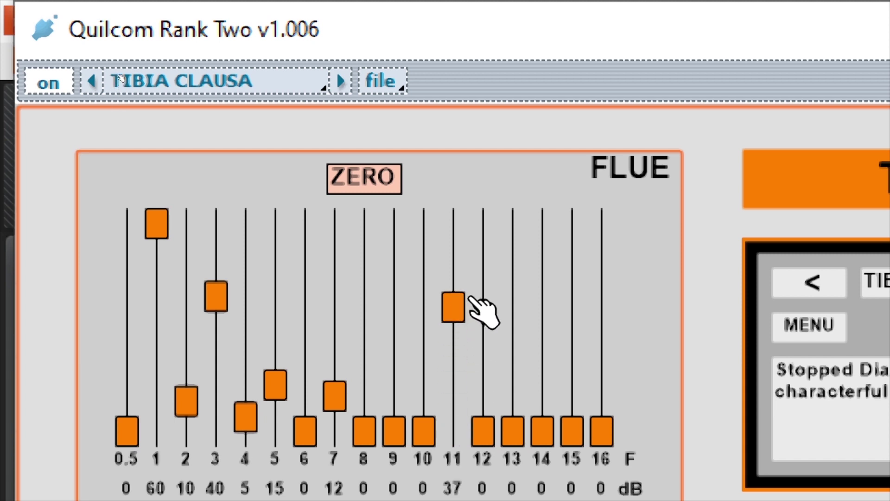
{"action": "left_click_drag", "start_coordinate": [426, 422], "coordinate": [434, 335]}
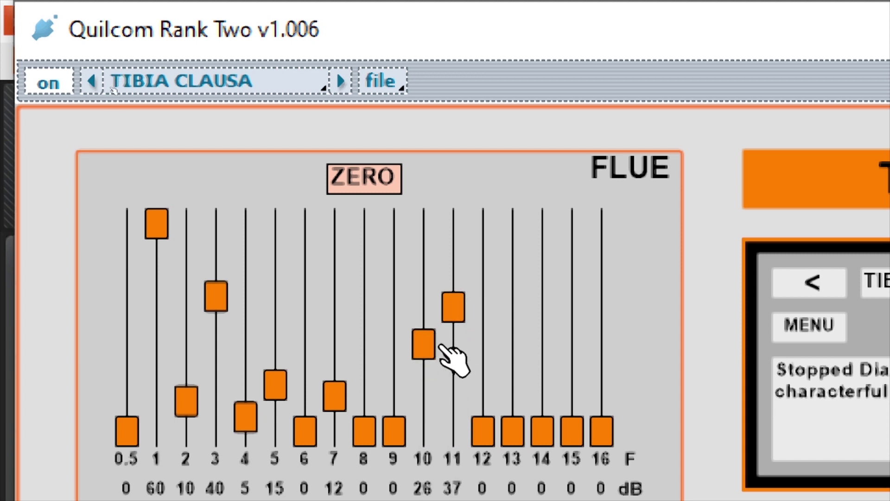
{"action": "left_click_drag", "start_coordinate": [482, 434], "coordinate": [467, 375]}
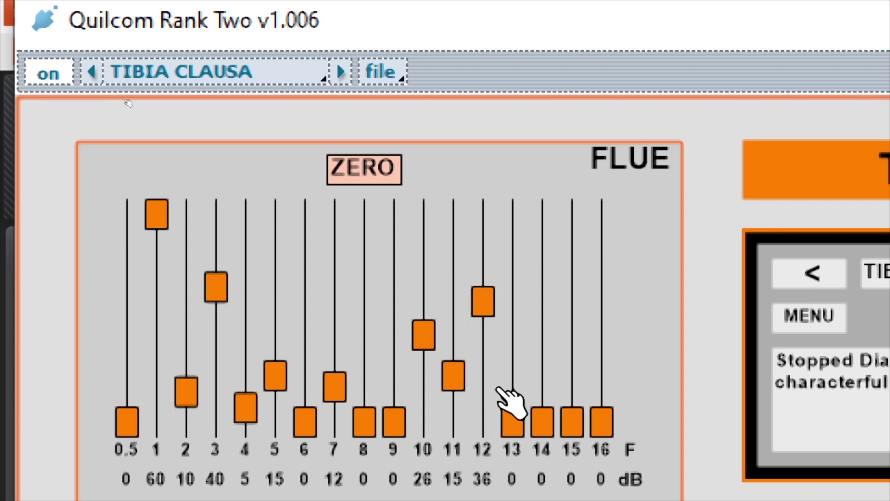
{"action": "left_click_drag", "start_coordinate": [513, 413], "coordinate": [515, 360]}
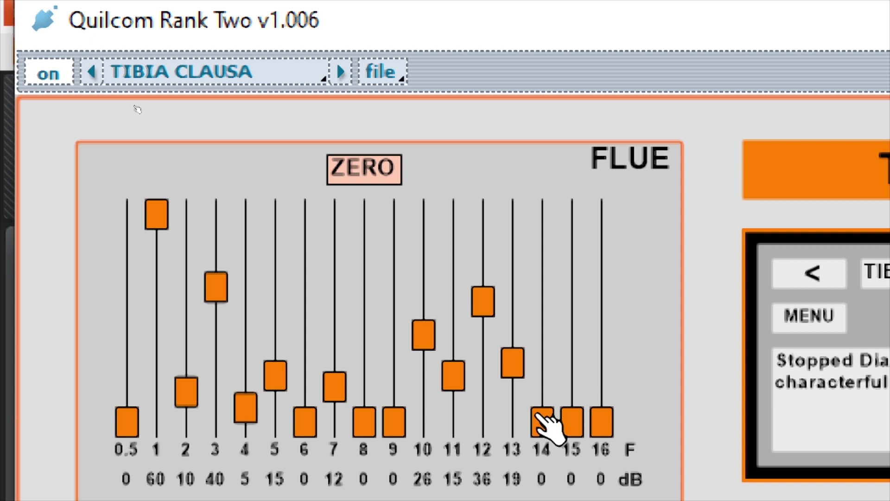
{"action": "left_click_drag", "start_coordinate": [540, 416], "coordinate": [553, 387]}
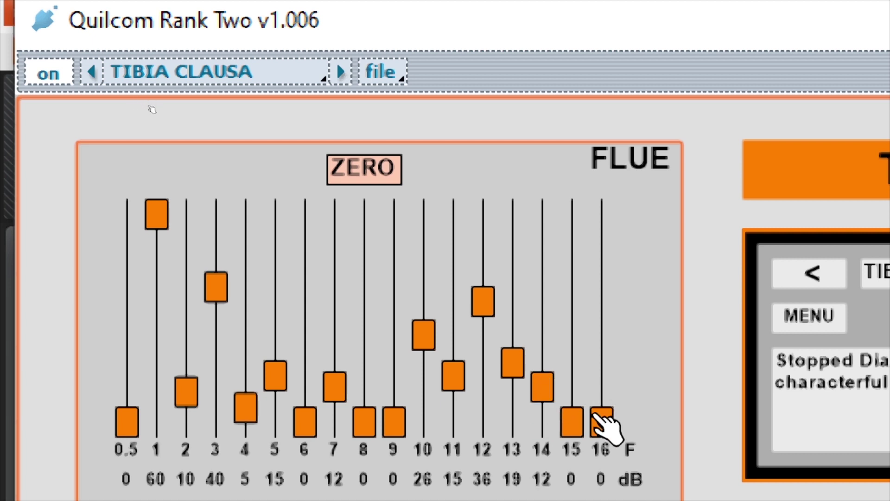
{"action": "left_click_drag", "start_coordinate": [603, 424], "coordinate": [610, 385]}
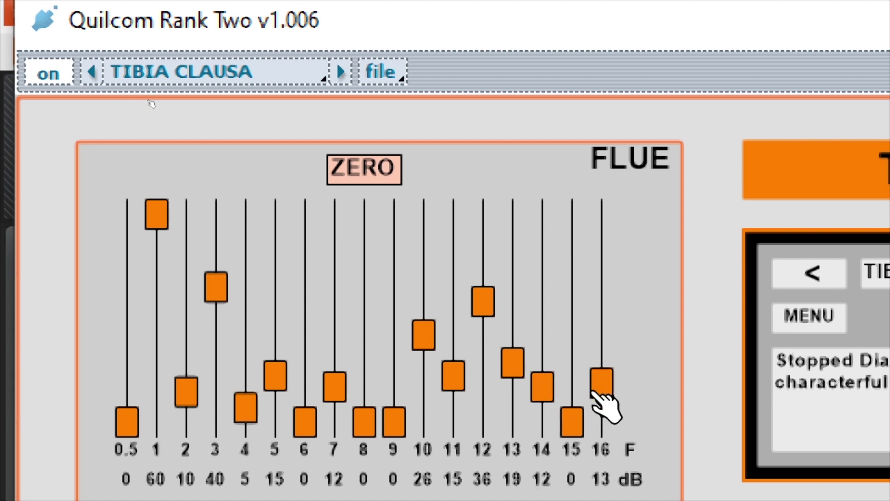